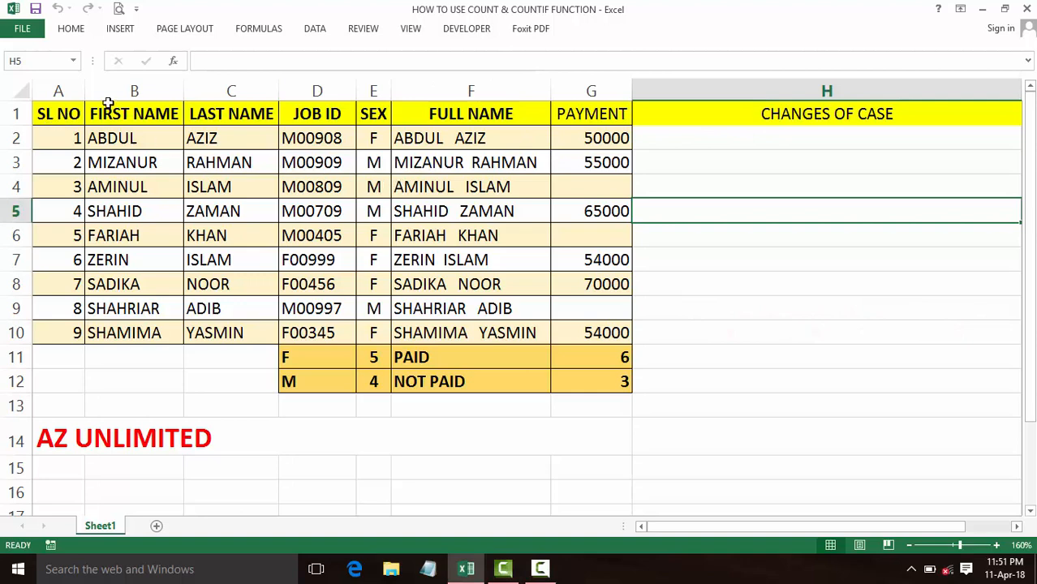
{"action": "left_click", "coordinate": [446, 98]}
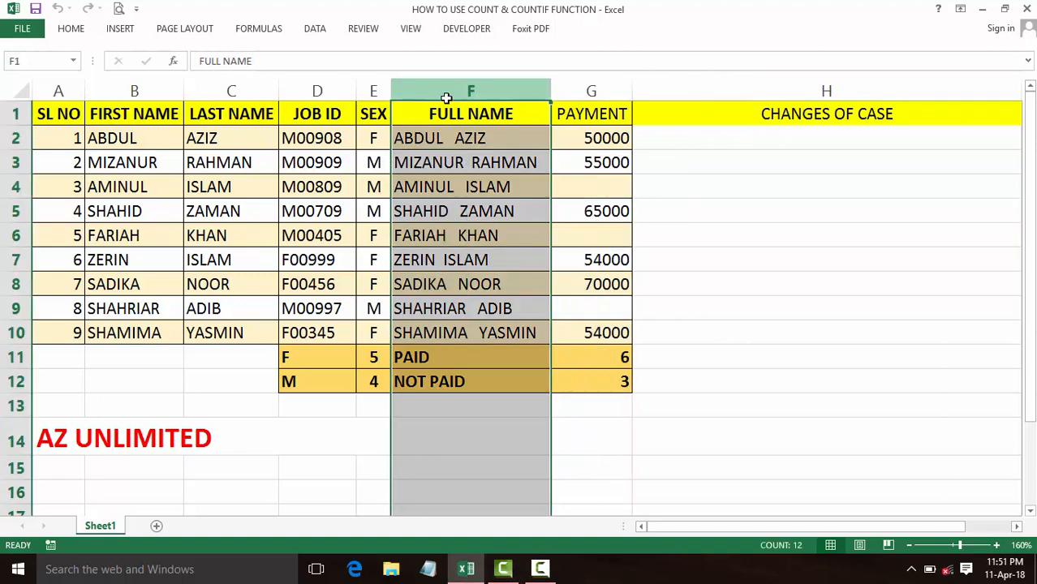
{"action": "left_click", "coordinate": [422, 134]}
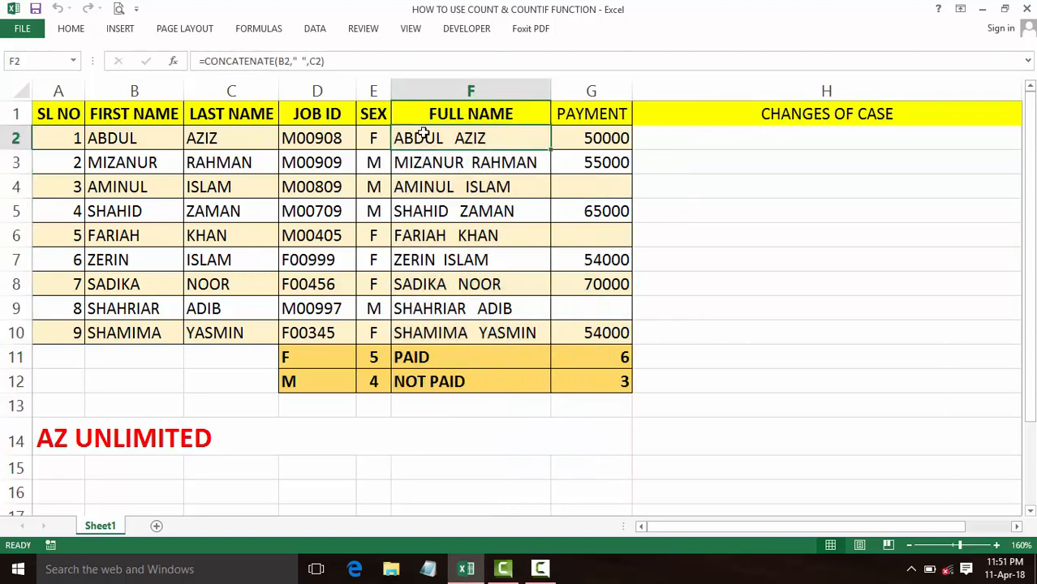
{"action": "left_click_drag", "start_coordinate": [422, 134], "coordinate": [426, 332]}
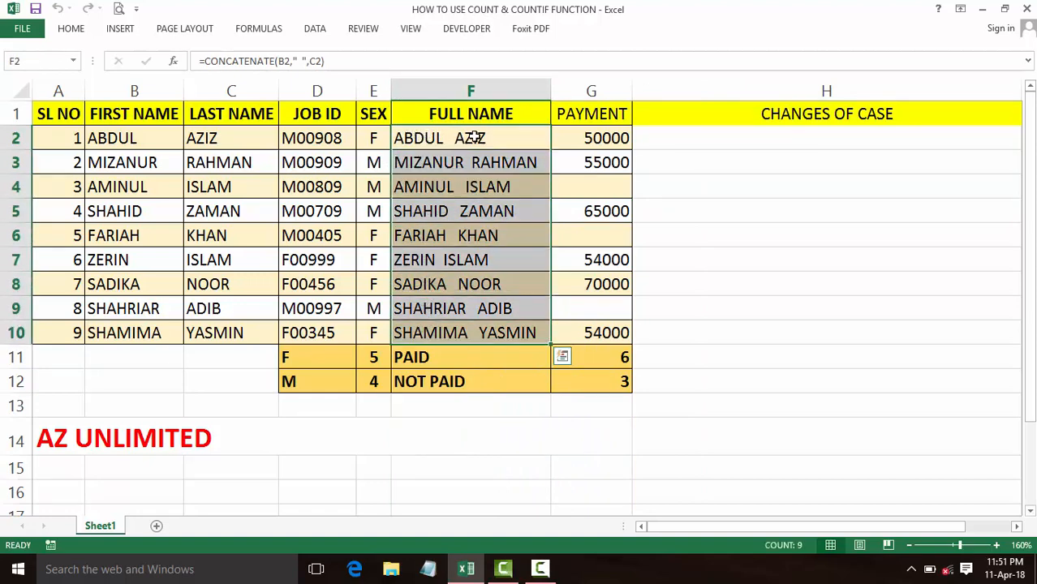
{"action": "left_click", "coordinate": [436, 142]}
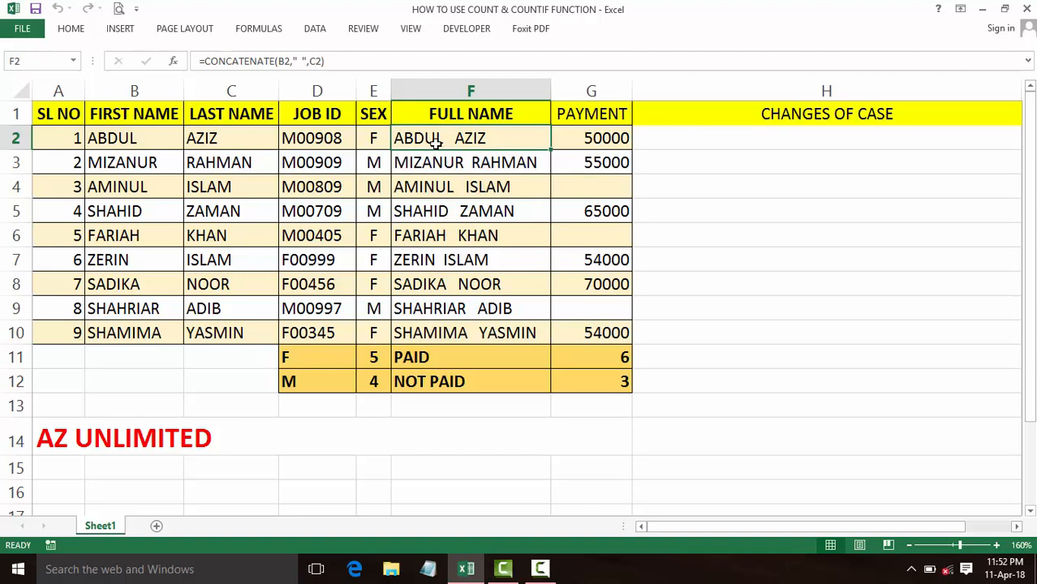
Step: Enter the formula =LOWER(F2) in cell H2 and fill it down to H10
{"action": "left_click", "coordinate": [654, 141]}
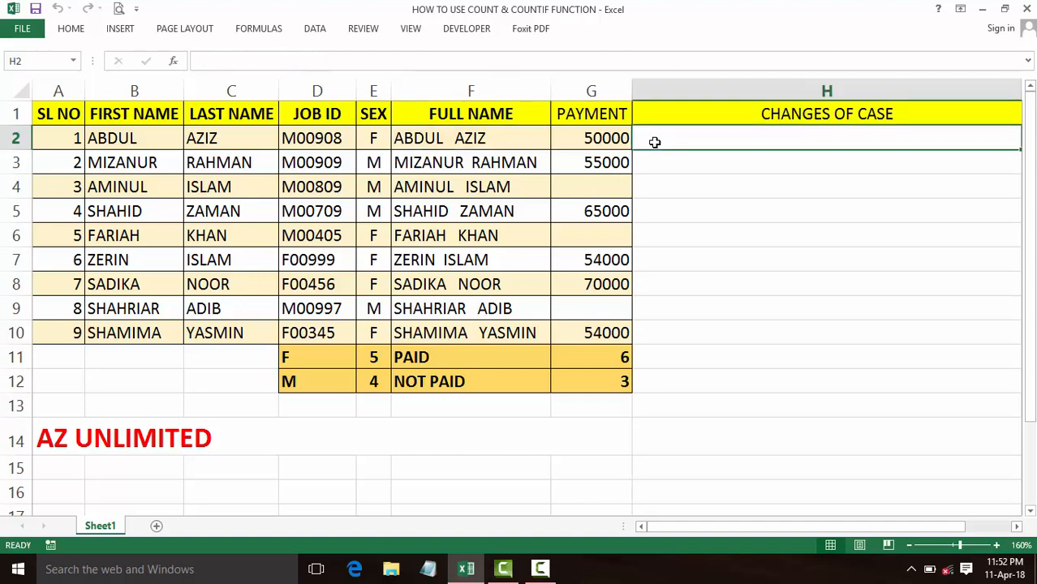
{"action": "type", "text": "="}
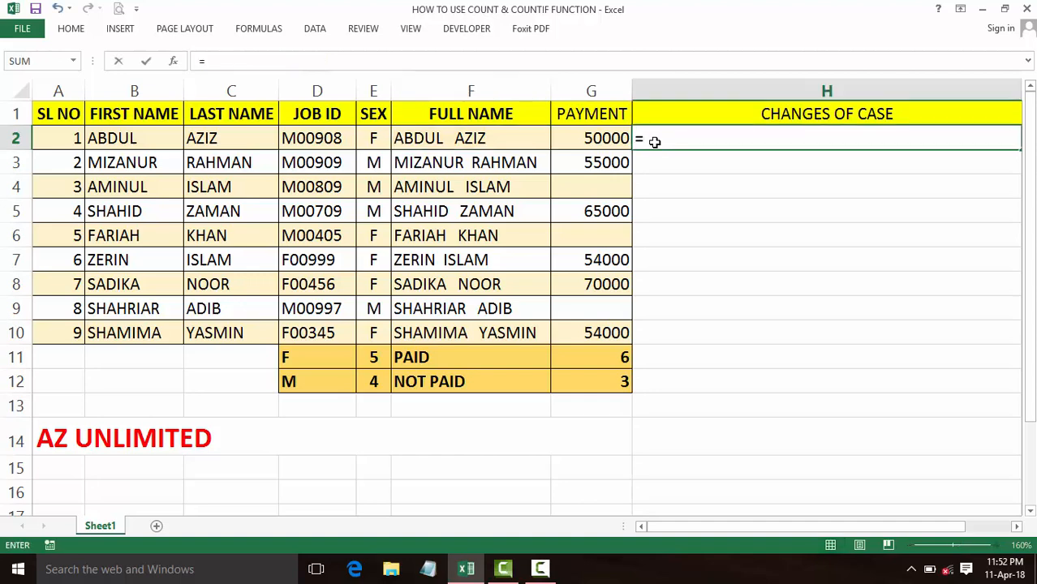
{"action": "type", "text": "LO"}
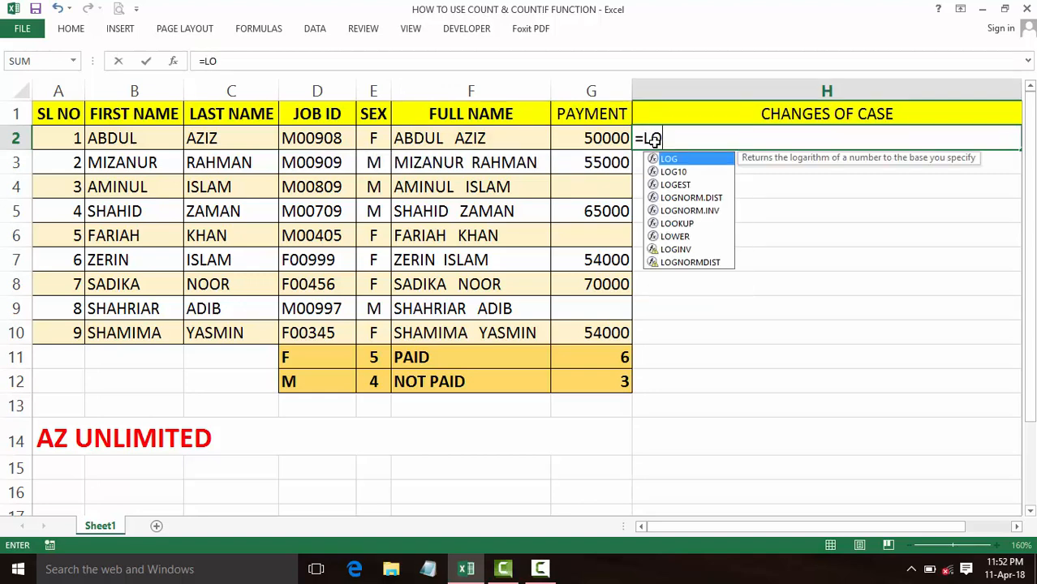
{"action": "type", "text": "WER"}
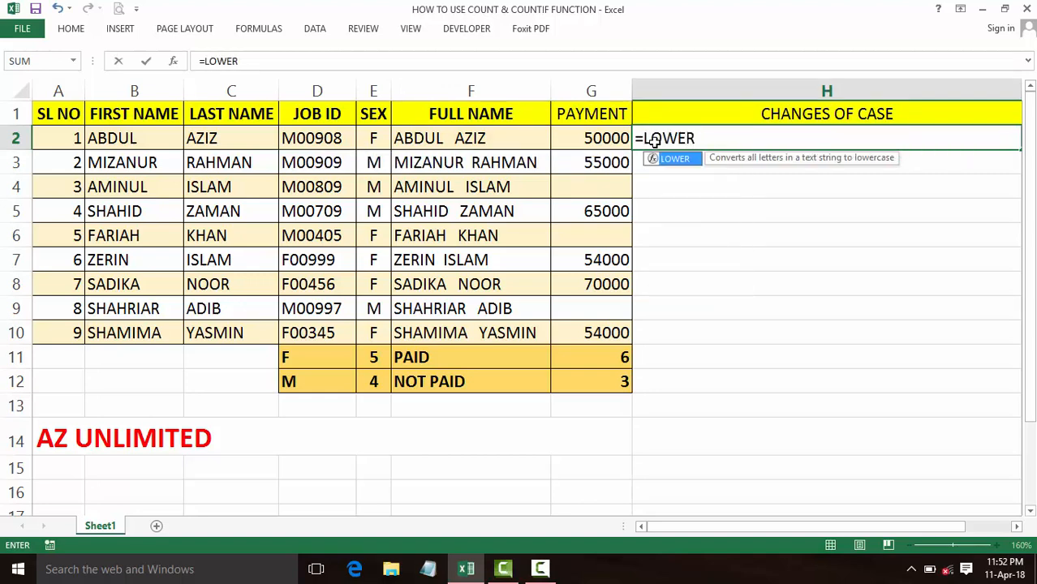
{"action": "type", "text": "("}
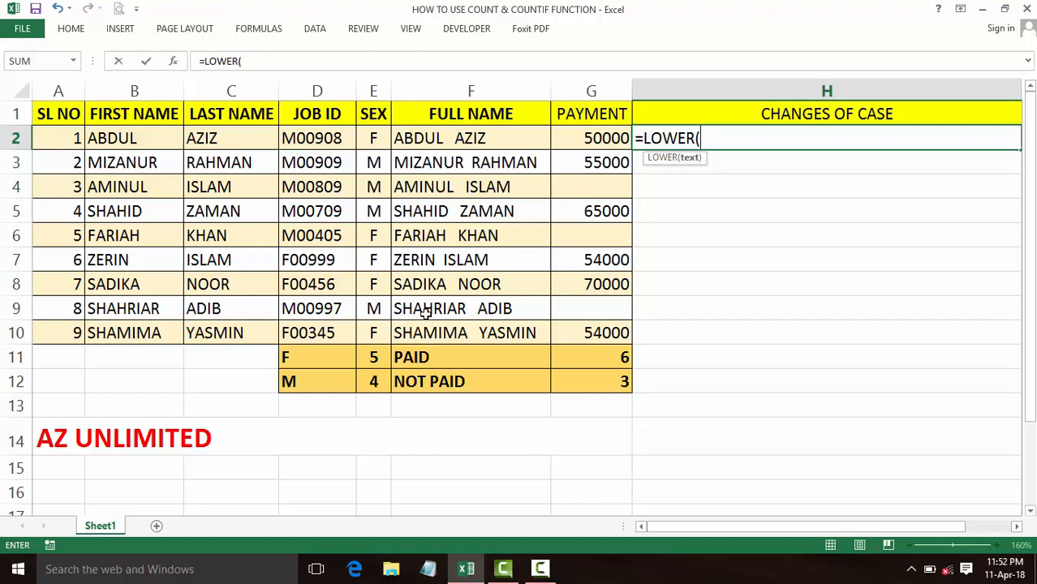
{"action": "left_click", "coordinate": [447, 139]}
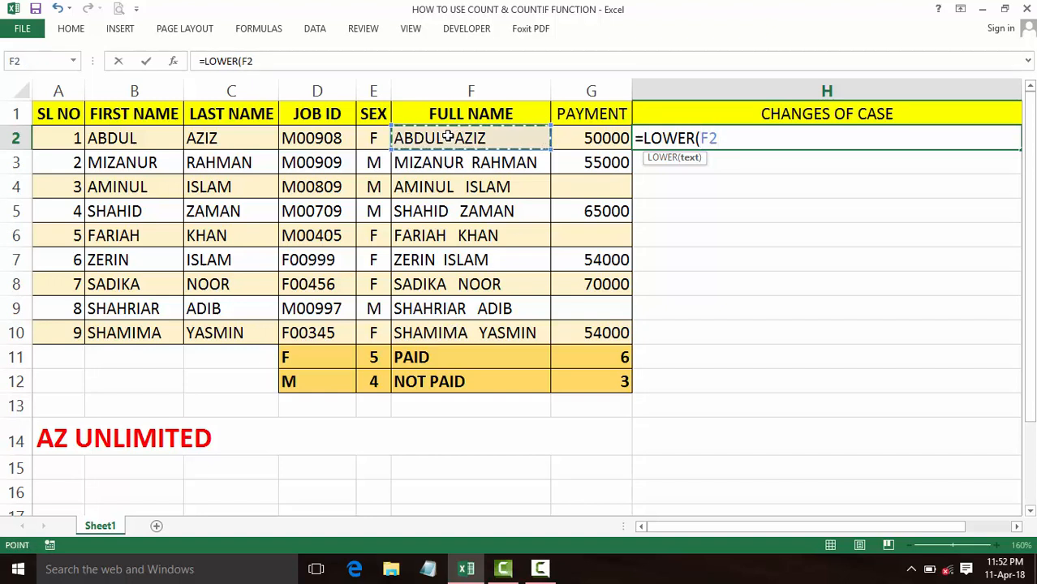
{"action": "type", "text": ")"}
{"action": "key", "text": "Return"}
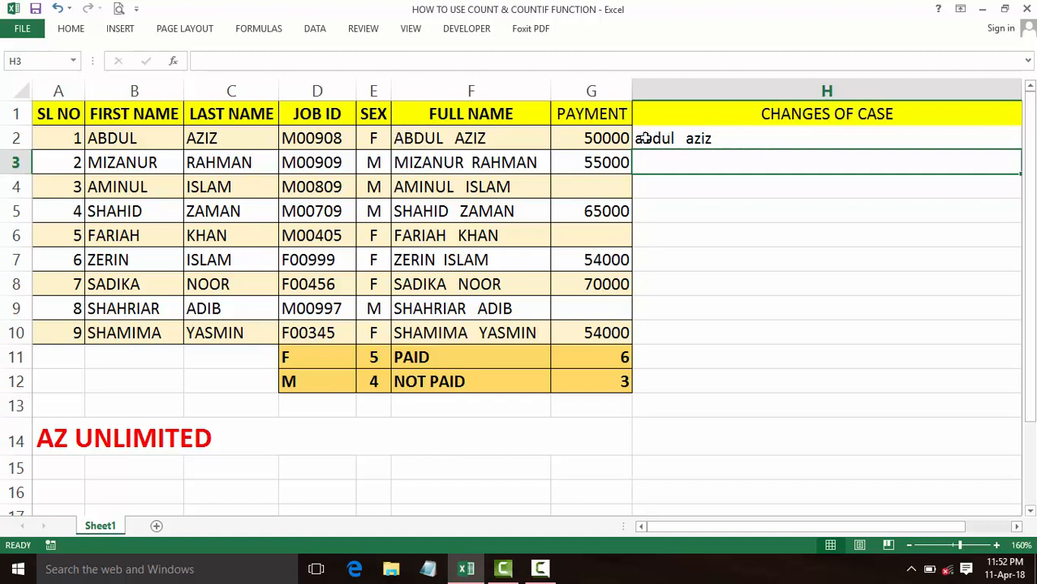
{"action": "left_click", "coordinate": [717, 139]}
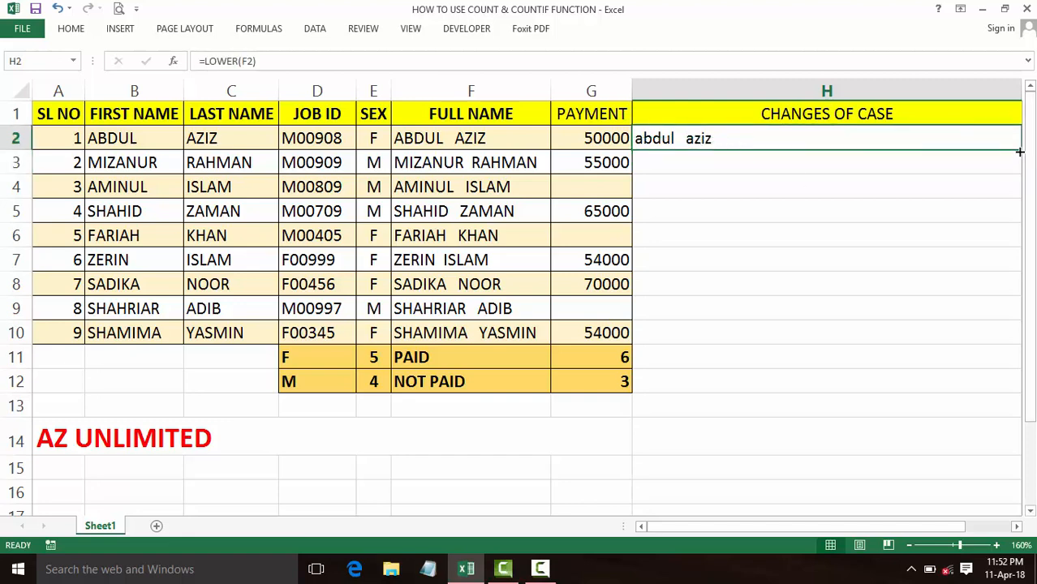
{"action": "left_click_drag", "start_coordinate": [1019, 152], "coordinate": [1007, 334]}
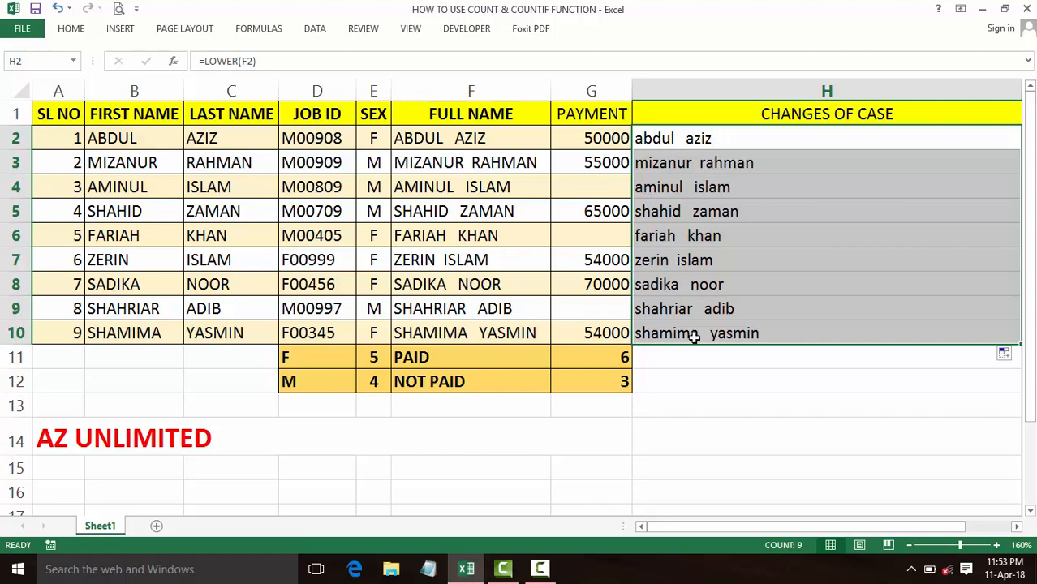
Step: Enter the formula =UPPER(H2) in cell H11 and fill it down to H16
{"action": "left_click", "coordinate": [650, 355]}
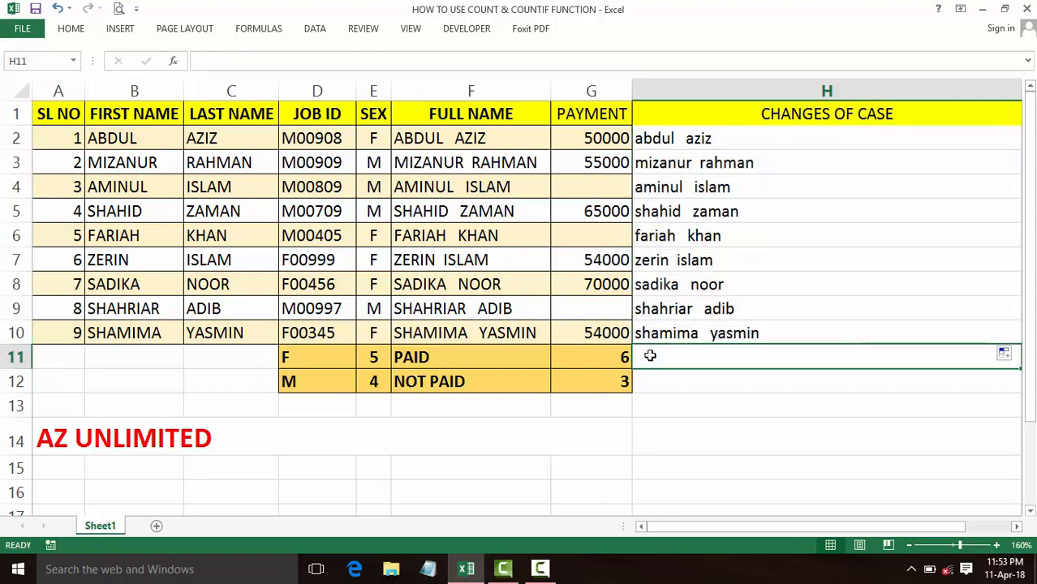
{"action": "type", "text": "="}
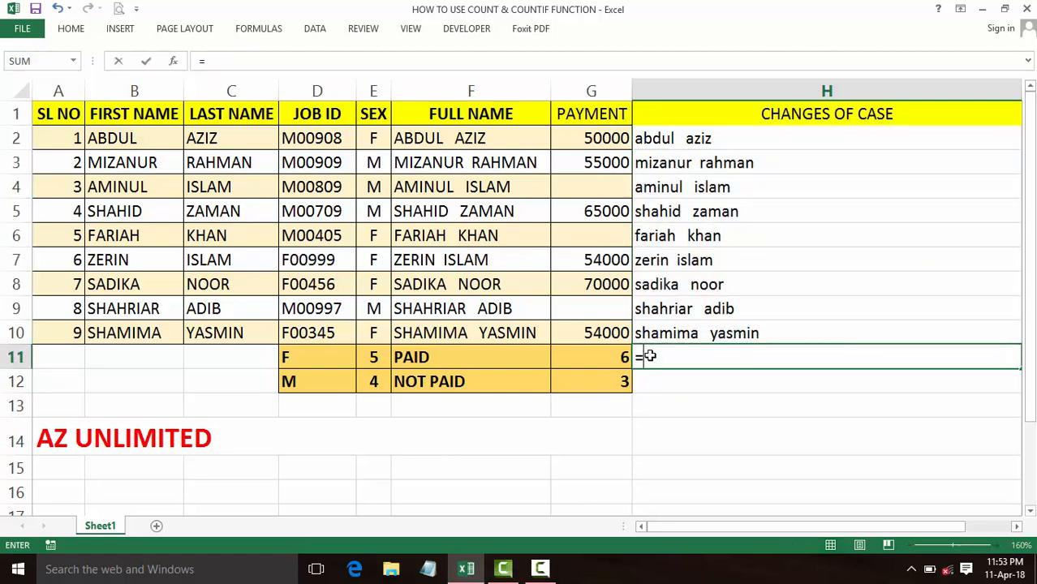
{"action": "type", "text": "U"}
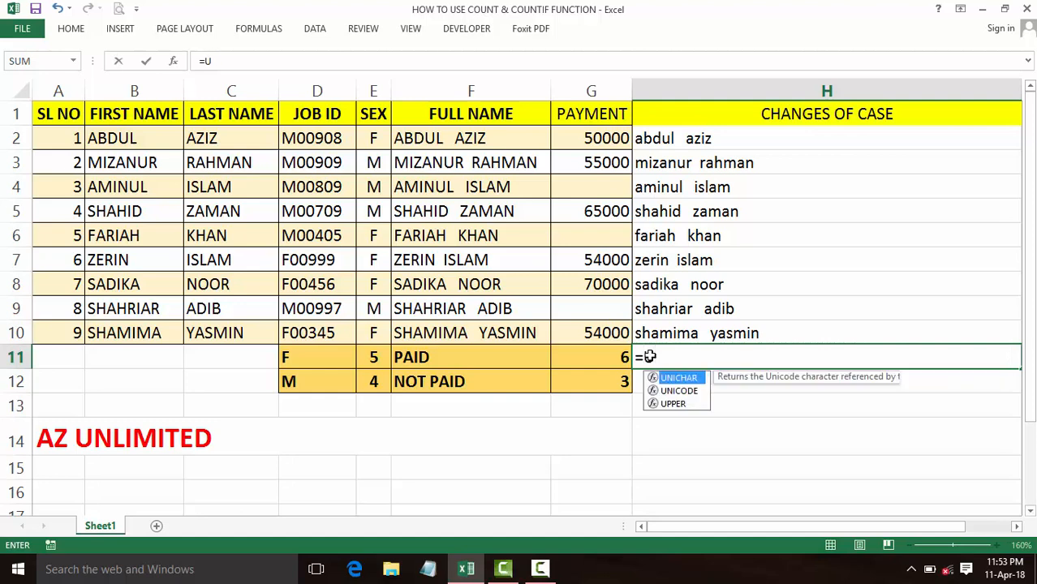
{"action": "type", "text": "PPER"}
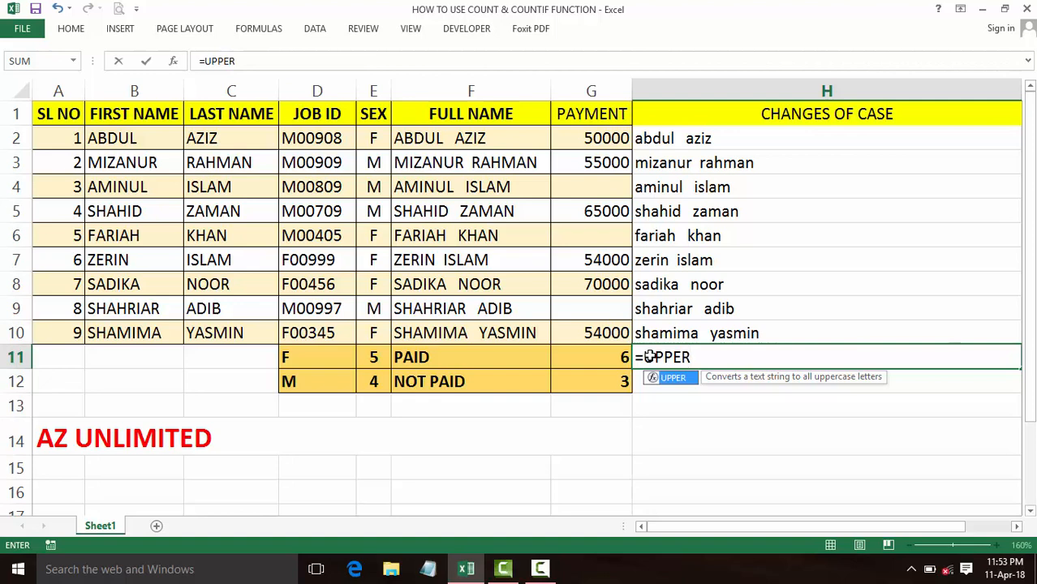
{"action": "type", "text": "("}
{"action": "left_click", "coordinate": [684, 141]}
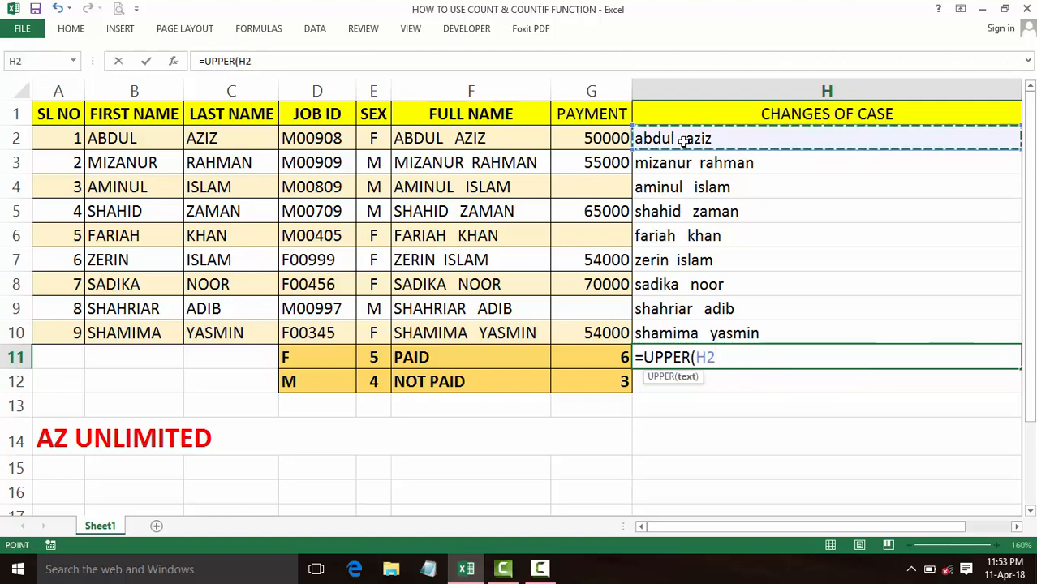
{"action": "type", "text": ")"}
{"action": "left_click", "coordinate": [684, 140]}
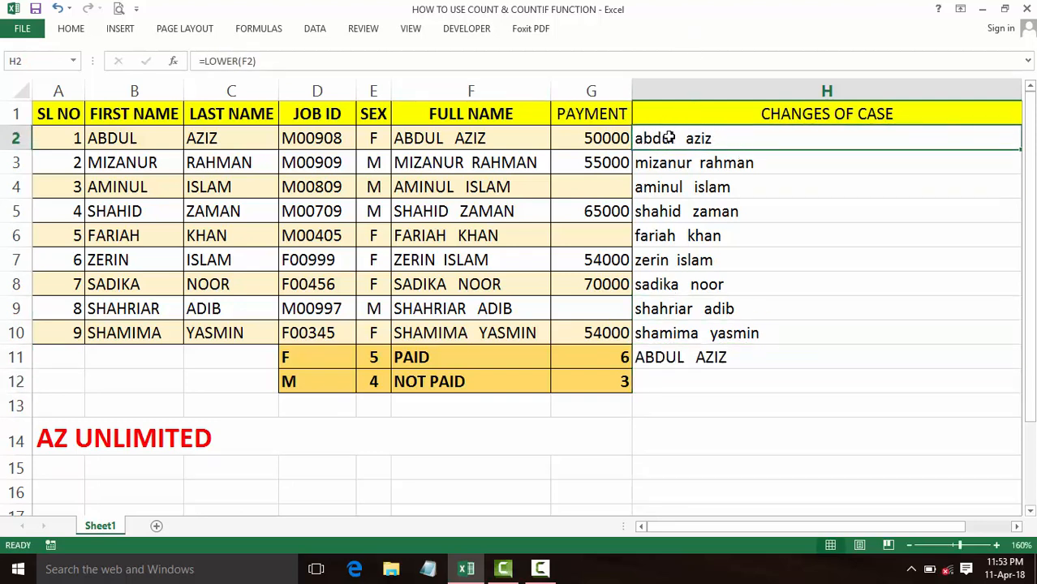
{"action": "left_click", "coordinate": [657, 357]}
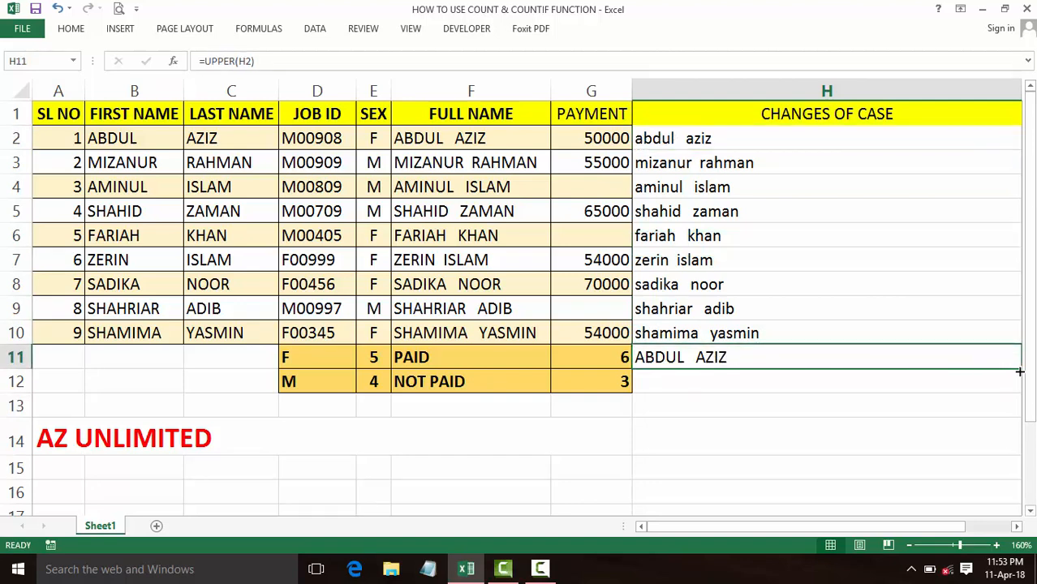
{"action": "left_click_drag", "start_coordinate": [1019, 371], "coordinate": [1004, 505]}
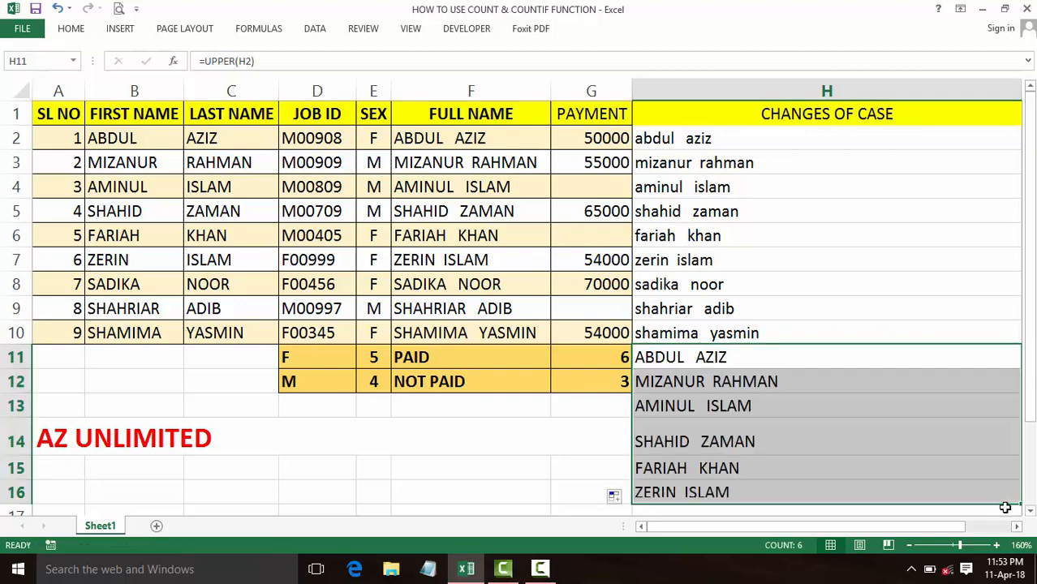
Step: Compare the uppercase formula cells in H12:H16 with the lowercase source cells higher up in column H
{"action": "left_click", "coordinate": [670, 387]}
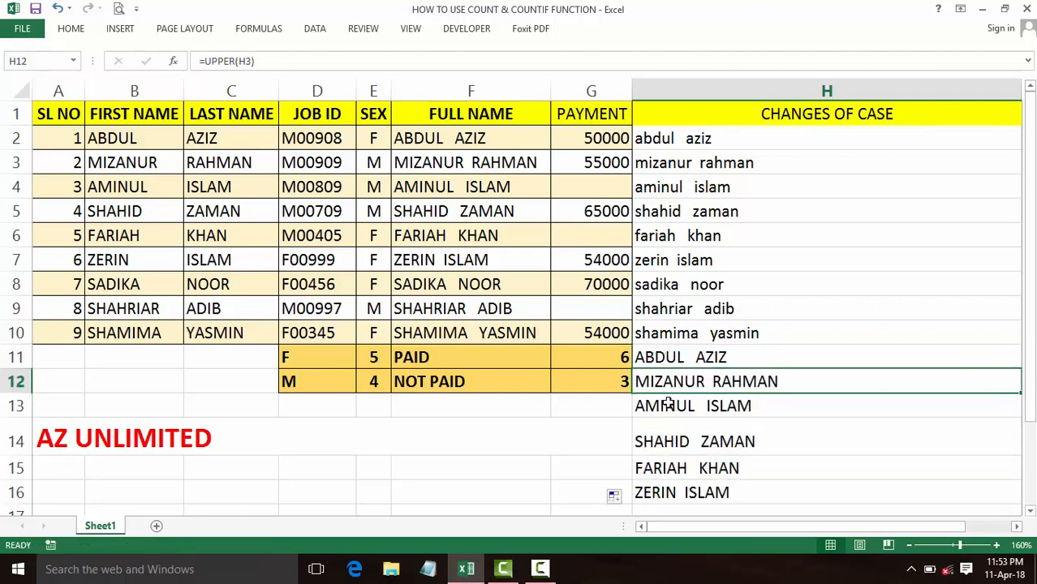
{"action": "left_click", "coordinate": [667, 405]}
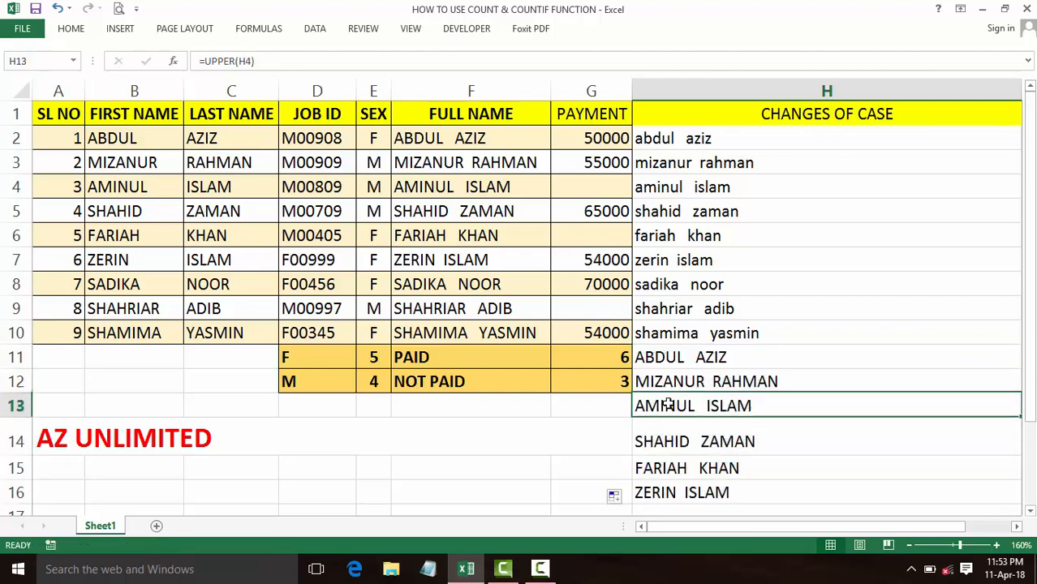
{"action": "left_click", "coordinate": [677, 188]}
{"action": "left_click", "coordinate": [672, 209]}
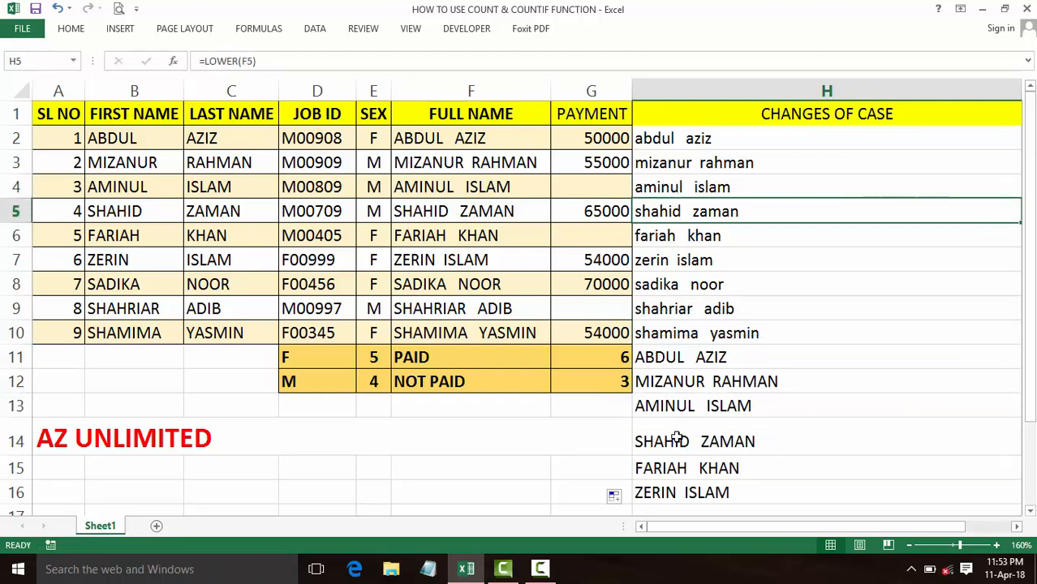
{"action": "left_click", "coordinate": [672, 467]}
{"action": "left_click", "coordinate": [669, 492]}
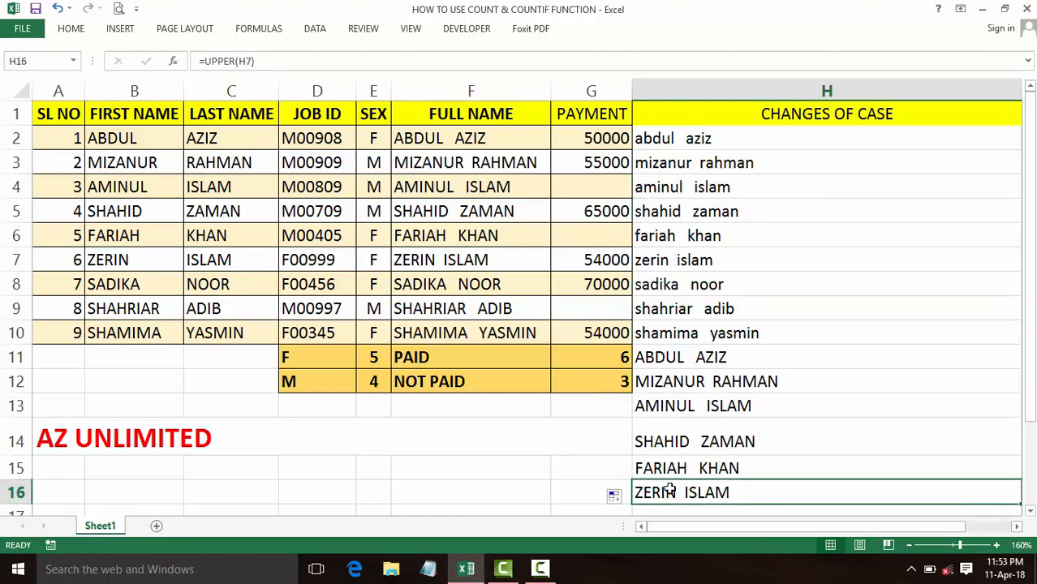
Step: Clear the lowercase and uppercase formulas from H2:H16
{"action": "left_click_drag", "start_coordinate": [706, 136], "coordinate": [676, 482]}
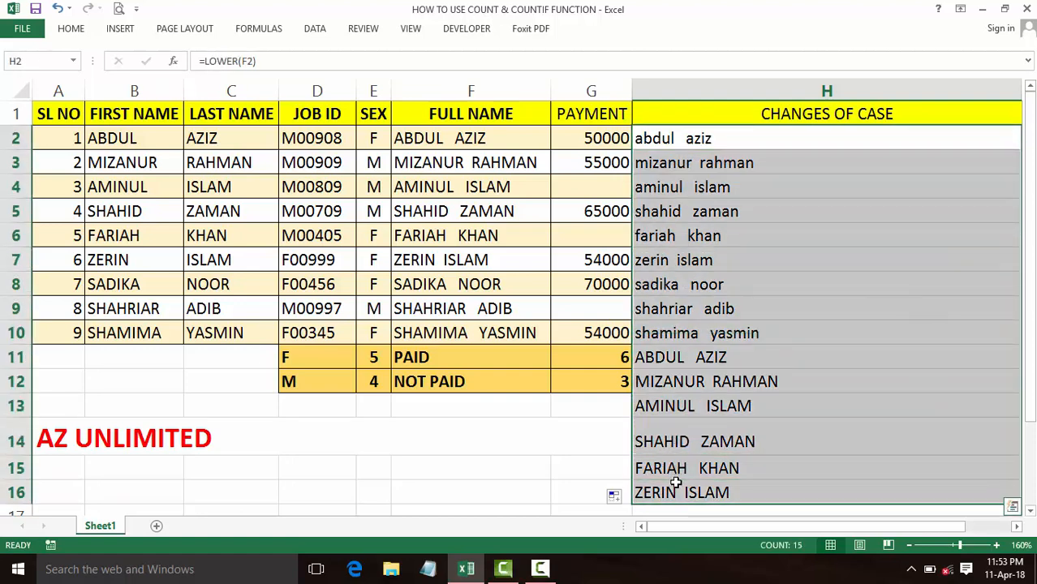
{"action": "key", "text": "Delete"}
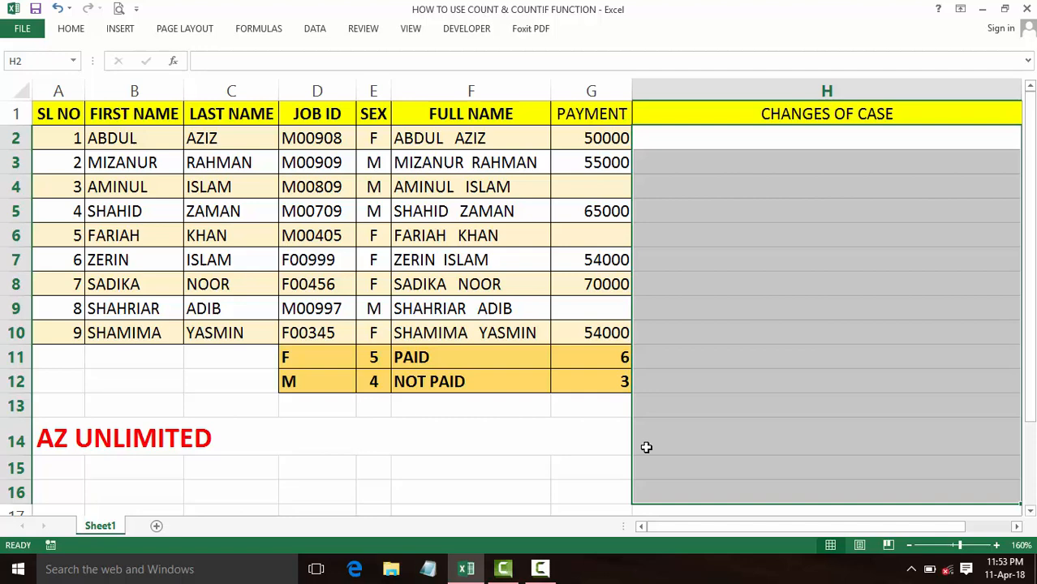
Step: Enter the formula =PROPER(F2) in cell H2 and fill it down to H10
{"action": "left_click", "coordinate": [658, 136]}
{"action": "type", "text": "="}
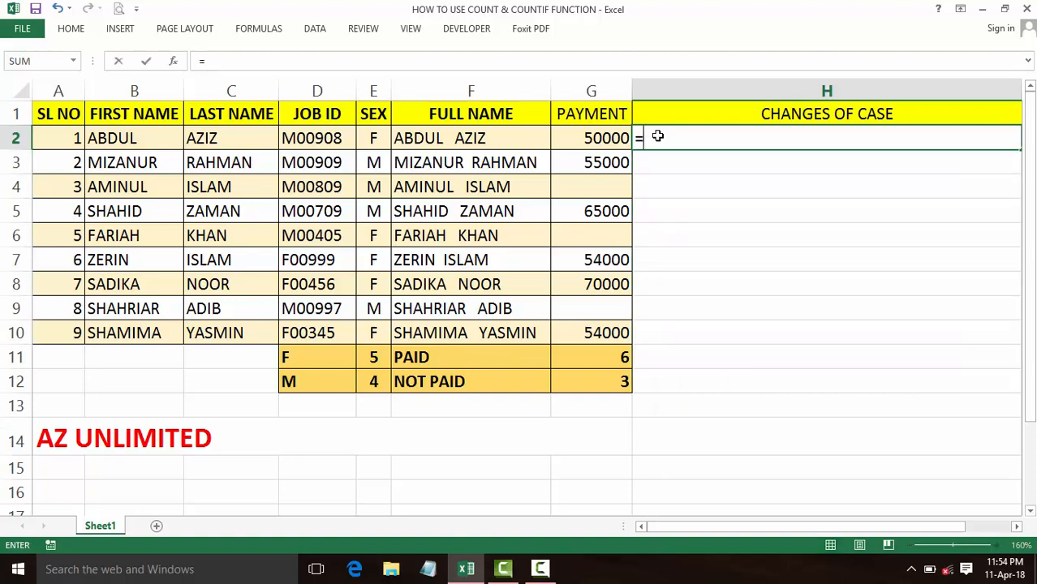
{"action": "type", "text": "PROPER"}
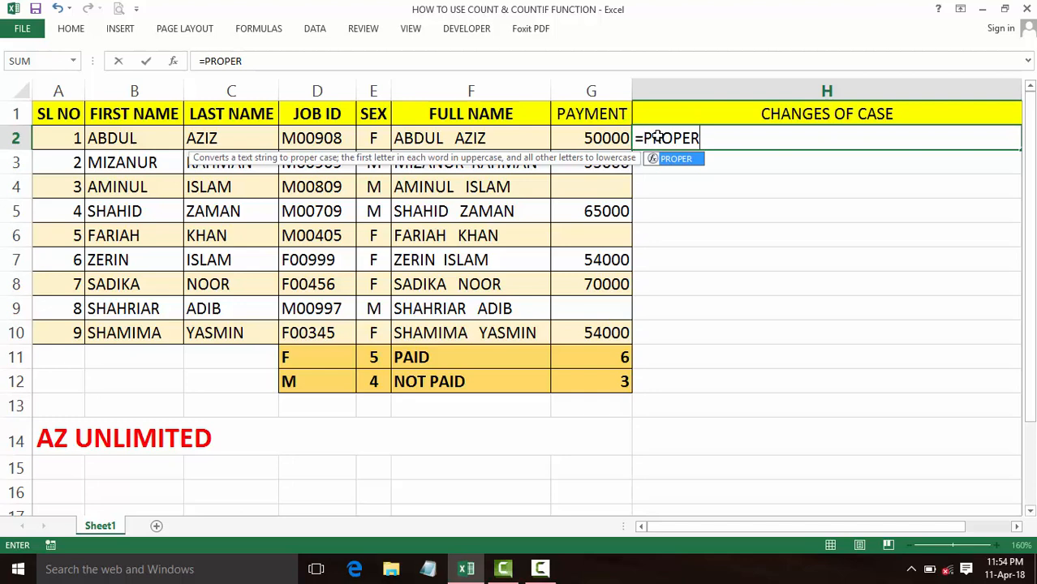
{"action": "type", "text": "("}
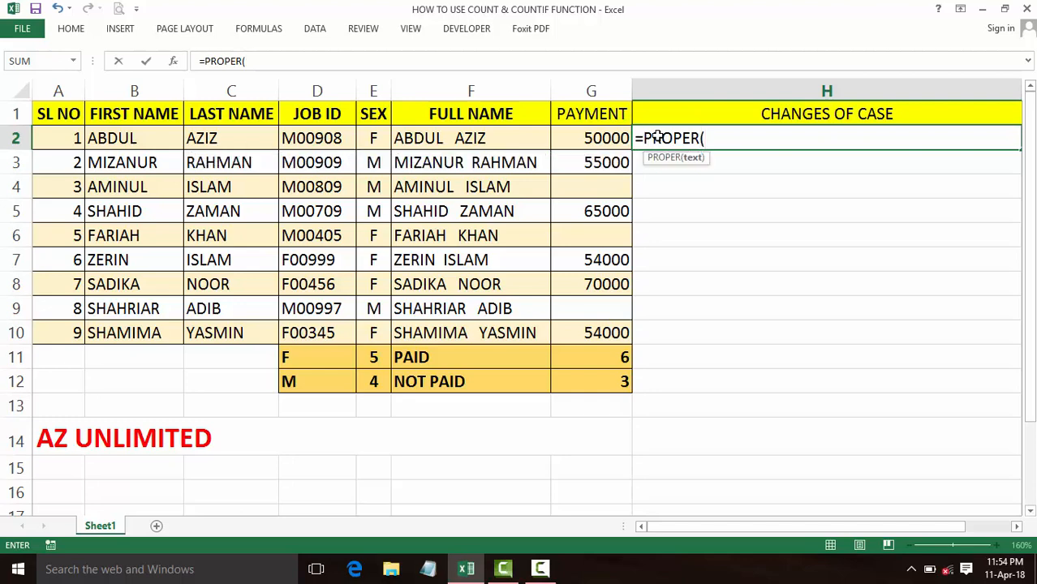
{"action": "left_click", "coordinate": [422, 139]}
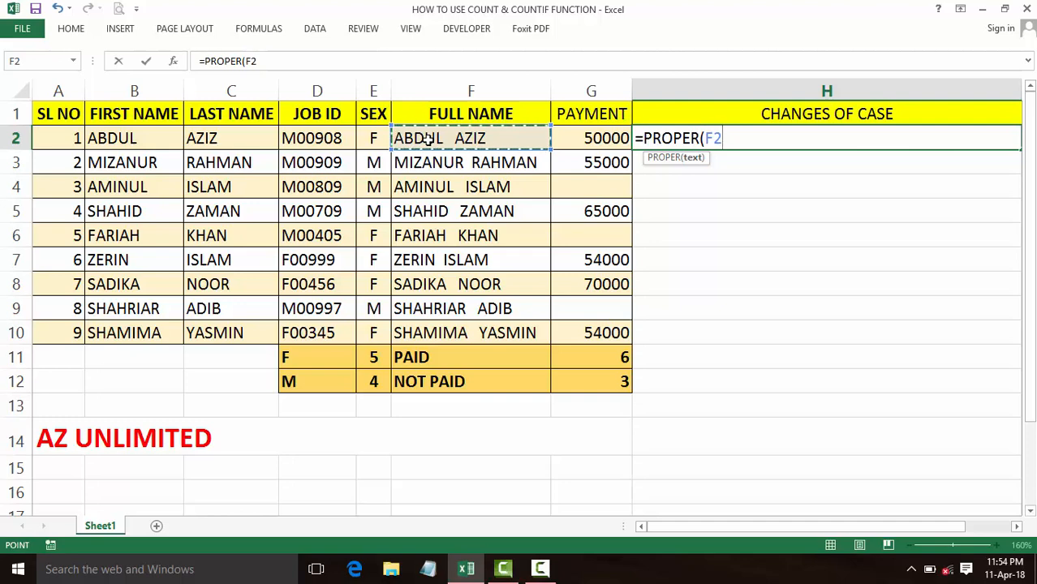
{"action": "type", "text": ")"}
{"action": "key", "text": "Return"}
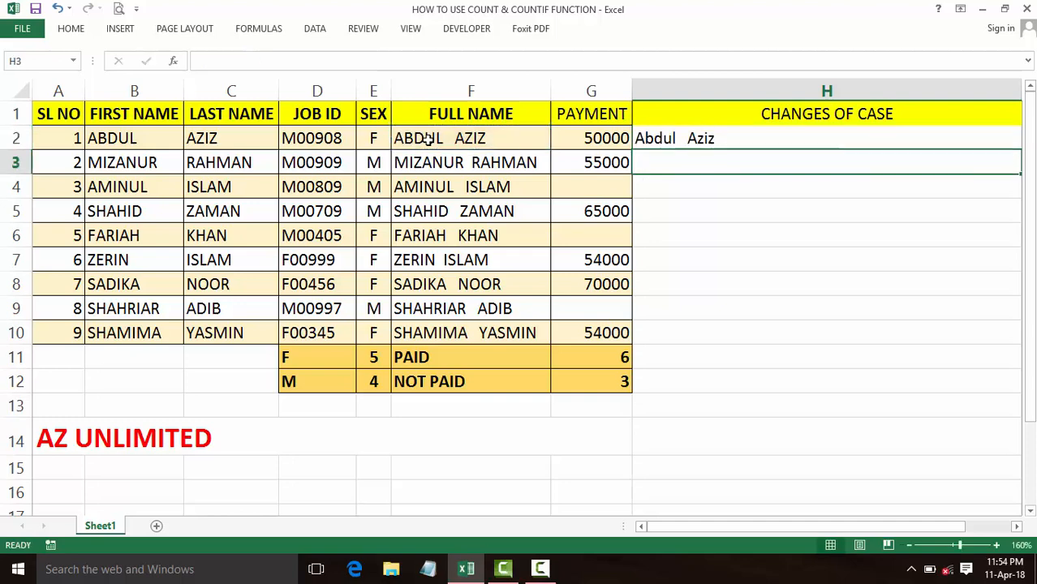
{"action": "left_click", "coordinate": [414, 139]}
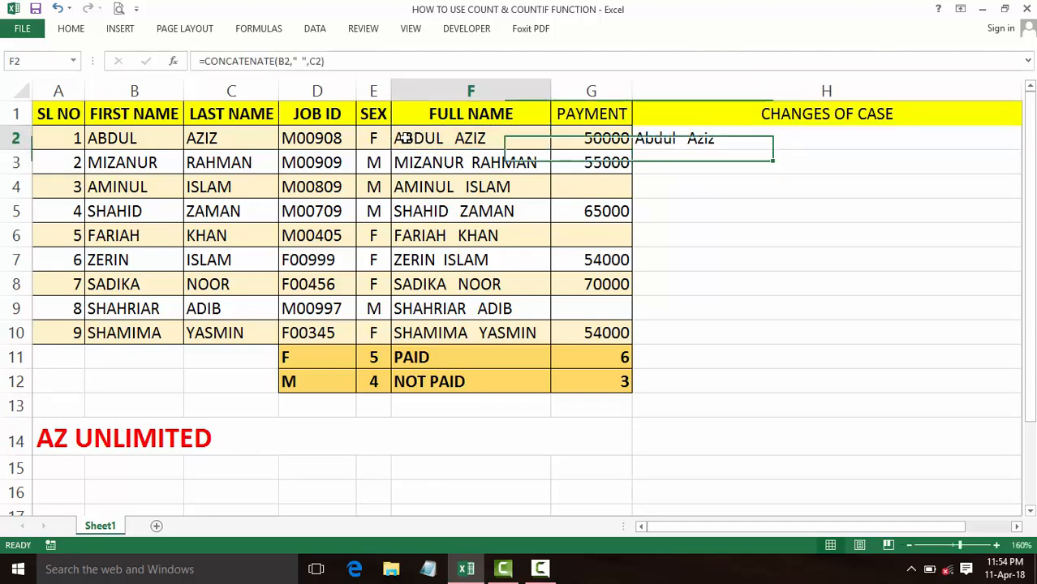
{"action": "left_click", "coordinate": [649, 139]}
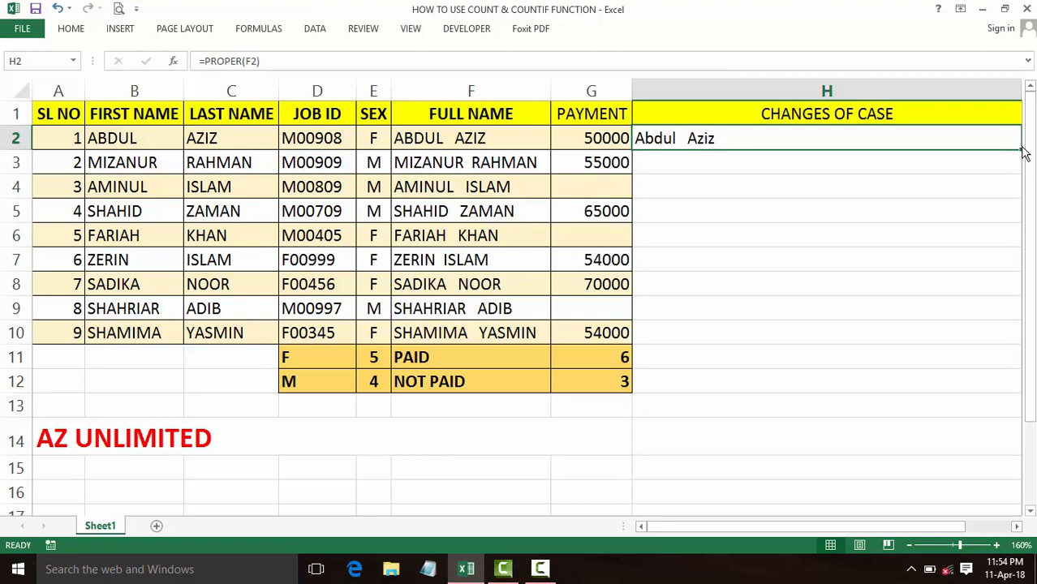
{"action": "left_click_drag", "start_coordinate": [1020, 151], "coordinate": [1010, 335]}
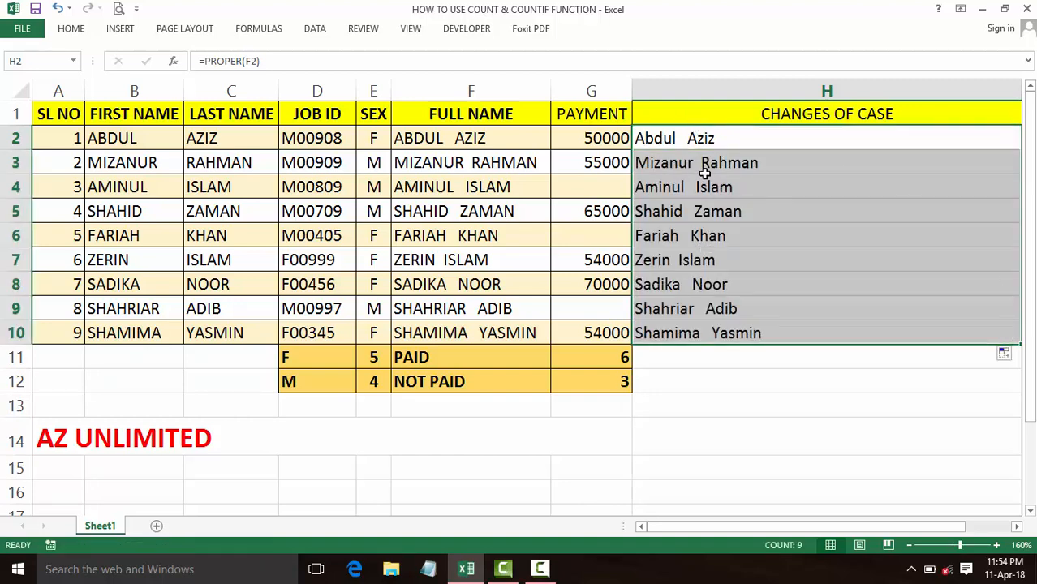
{"action": "left_click", "coordinate": [684, 284]}
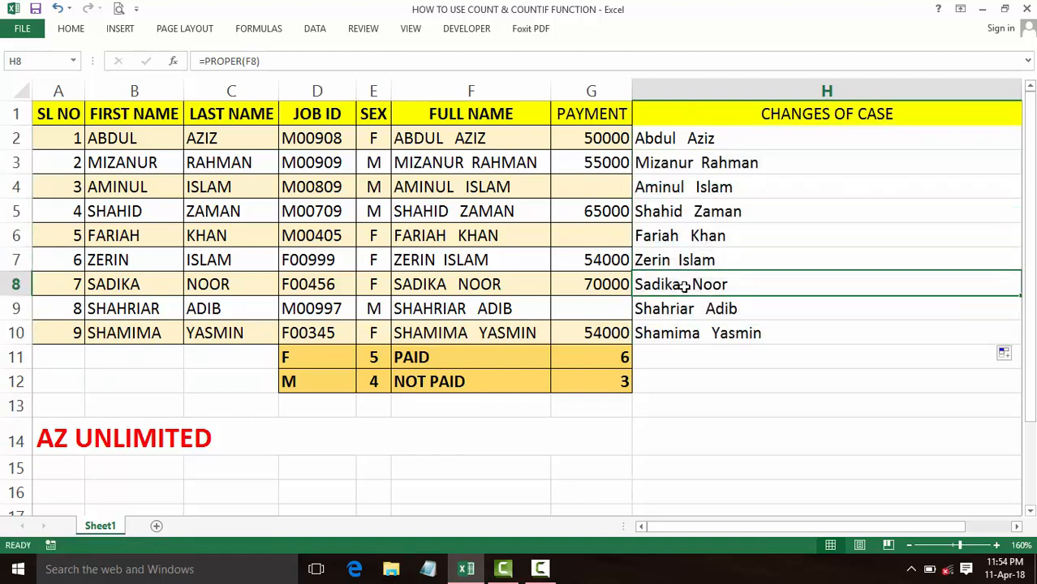